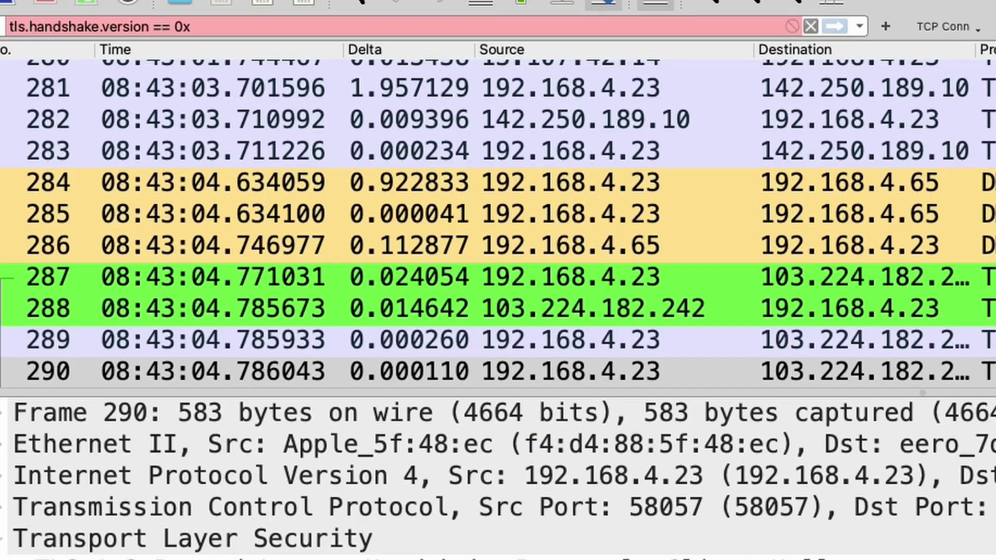
Apply the tls.handshake.version == 0x303 display filter to the capture in Wireshark.
text(303)
key(Return)
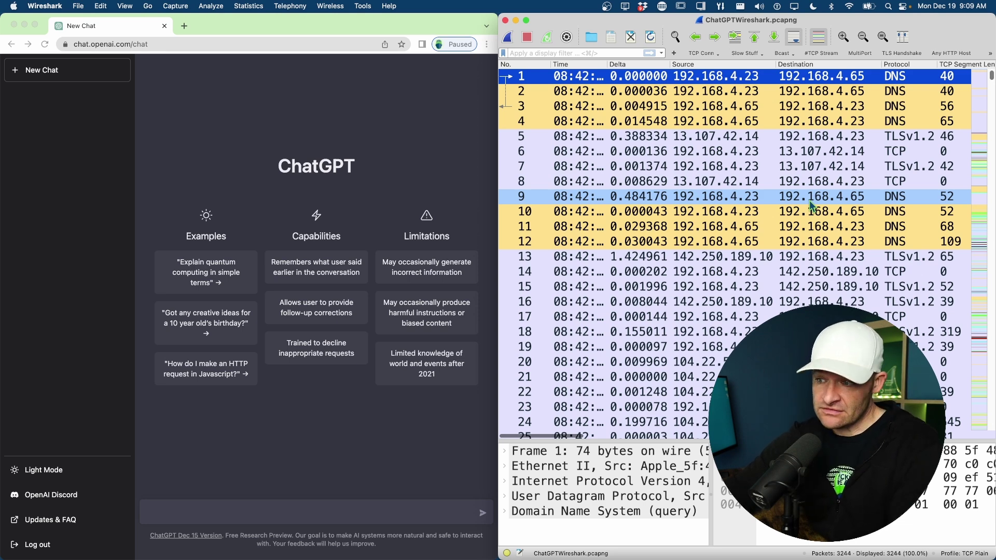
Make Chrome full screen and ask ChatGPT 'wireshark filter for a subnet'.
click(34, 24)
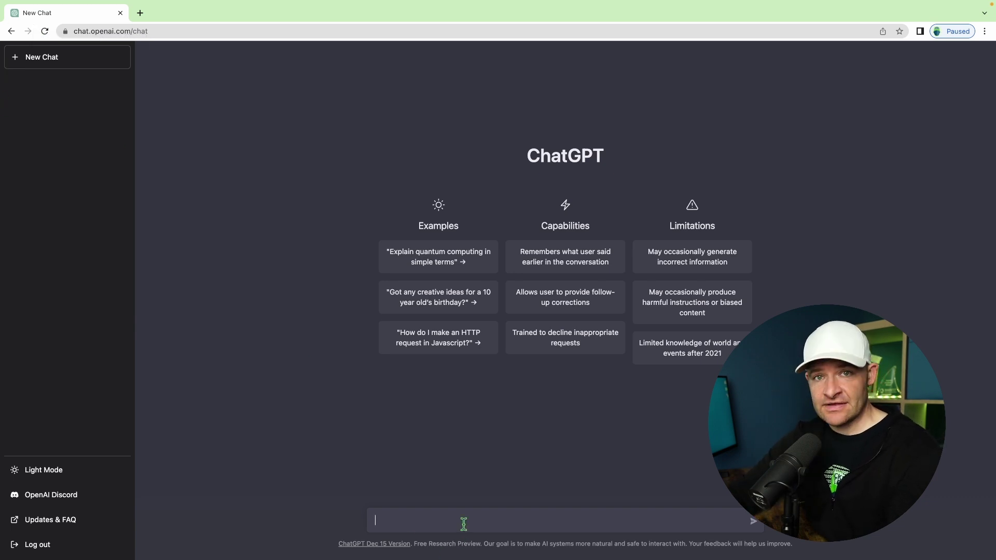
text(wireshark filter for a subnet)
key(Return)
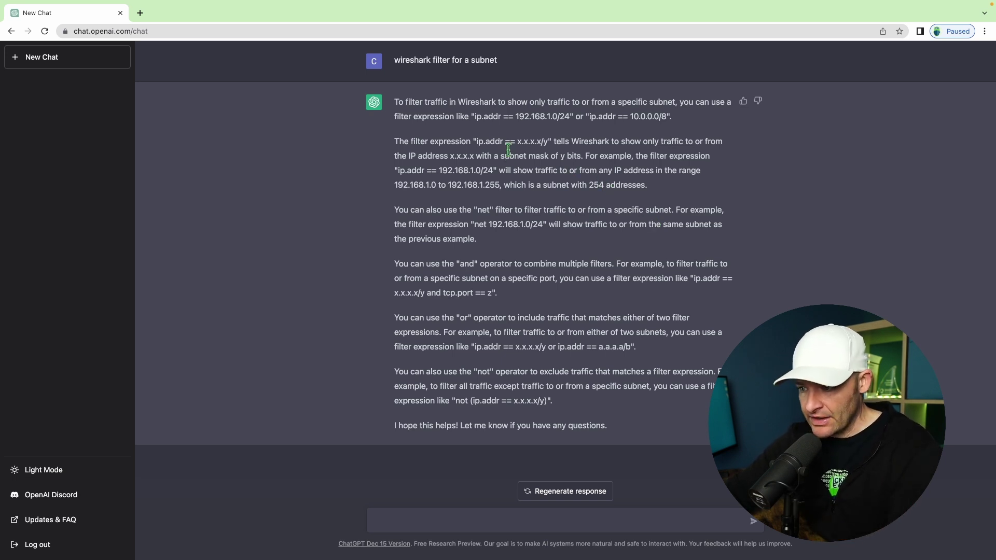
Select the ip.addr == 192.168.1.0/24 and net 192.168.1.0/24 example filters in the reply.
drag(475, 117, 556, 128)
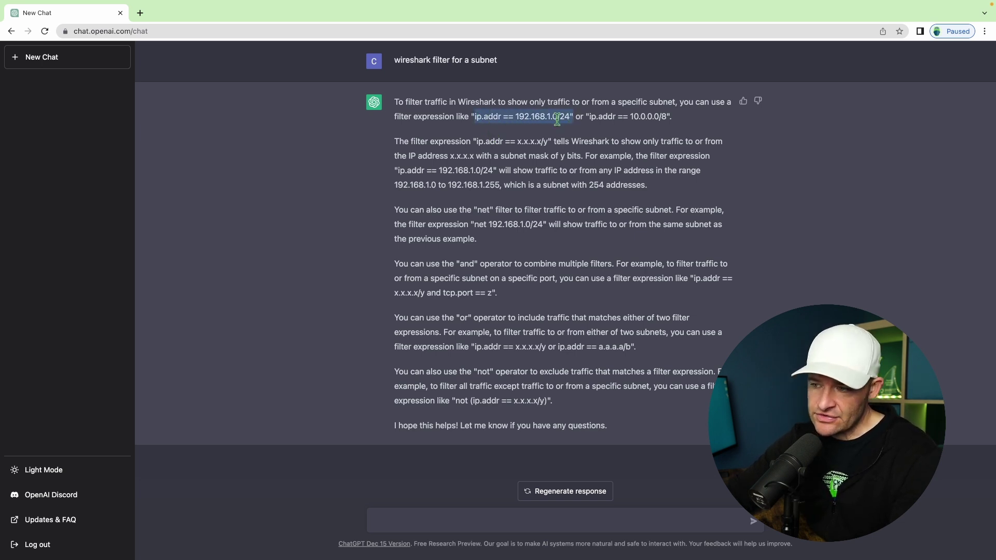
click(557, 118)
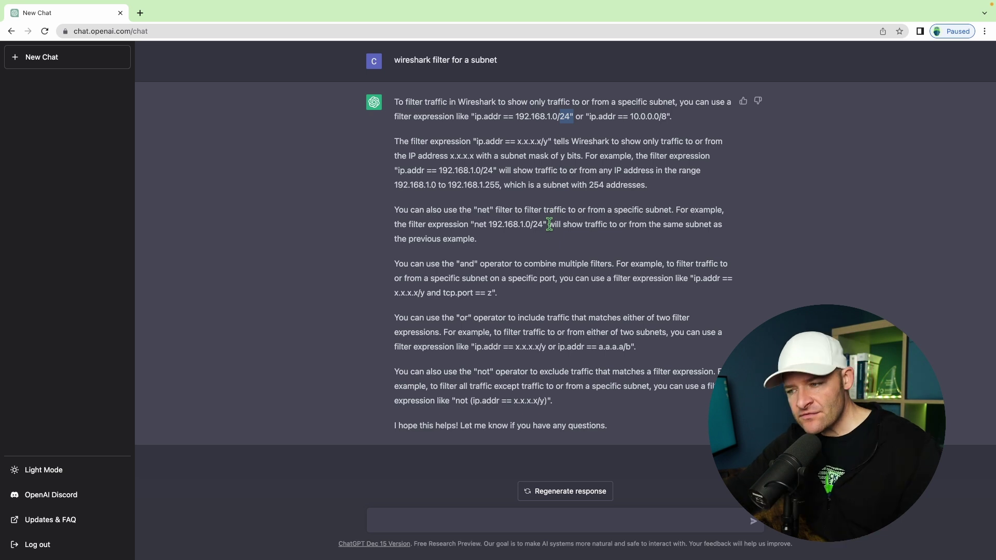
drag(475, 228, 534, 225)
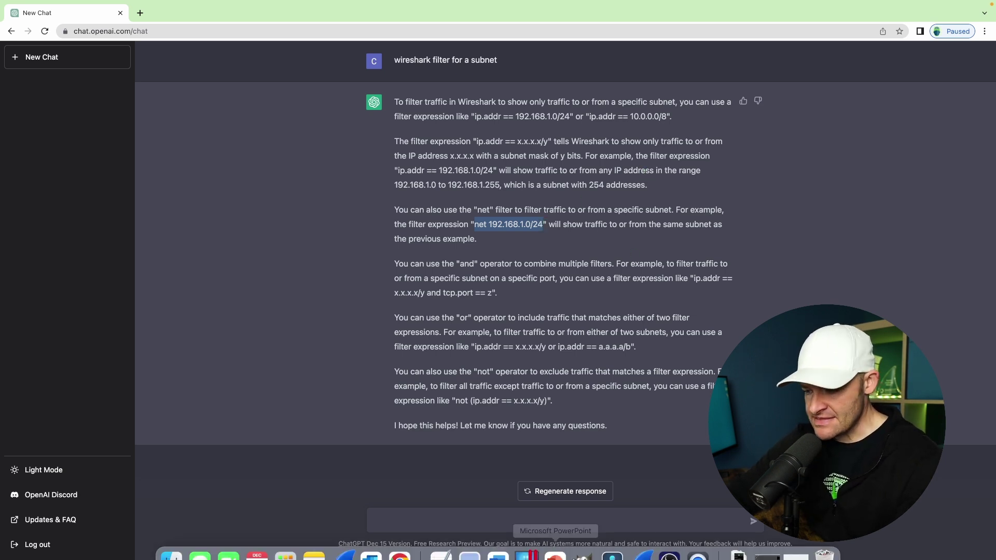
Maximise Wireshark, enter 'net 13.0.0.0/24' as the display filter, then return to ChatGPT.
click(642, 542)
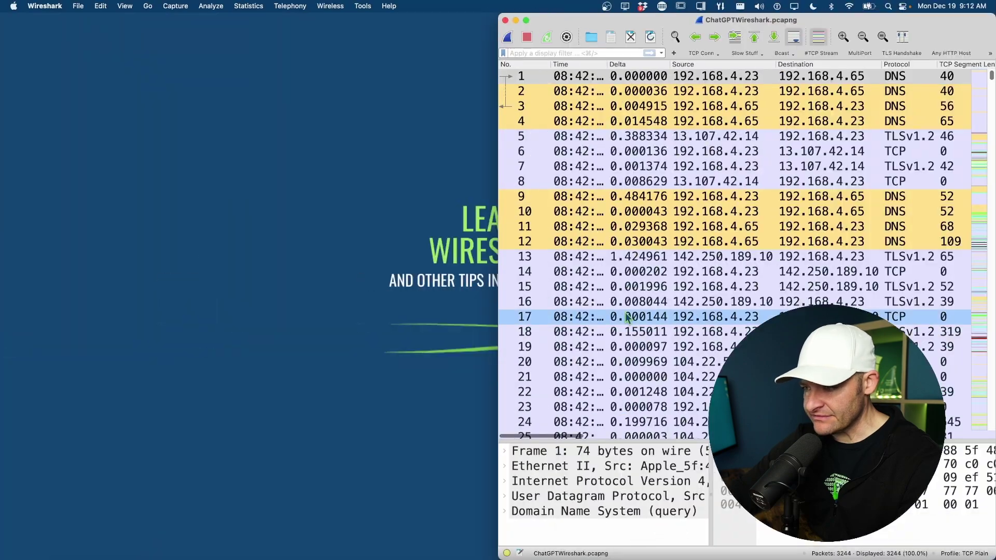
click(526, 20)
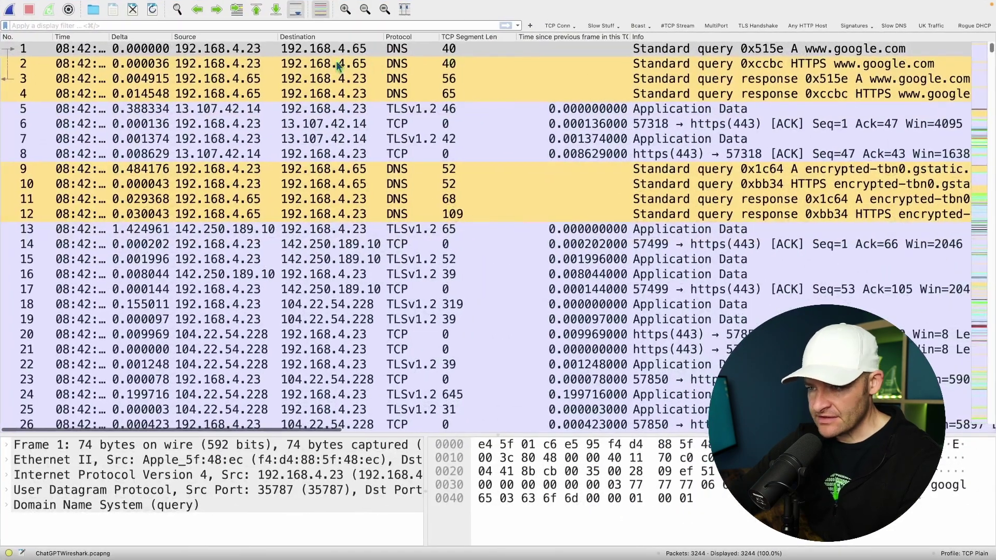
text(net)
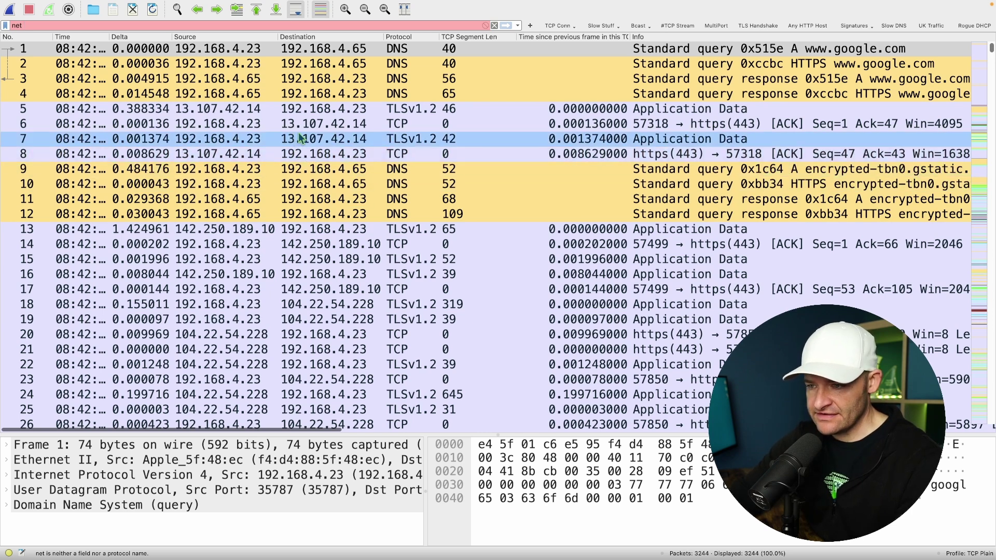
click(291, 48)
click(297, 26)
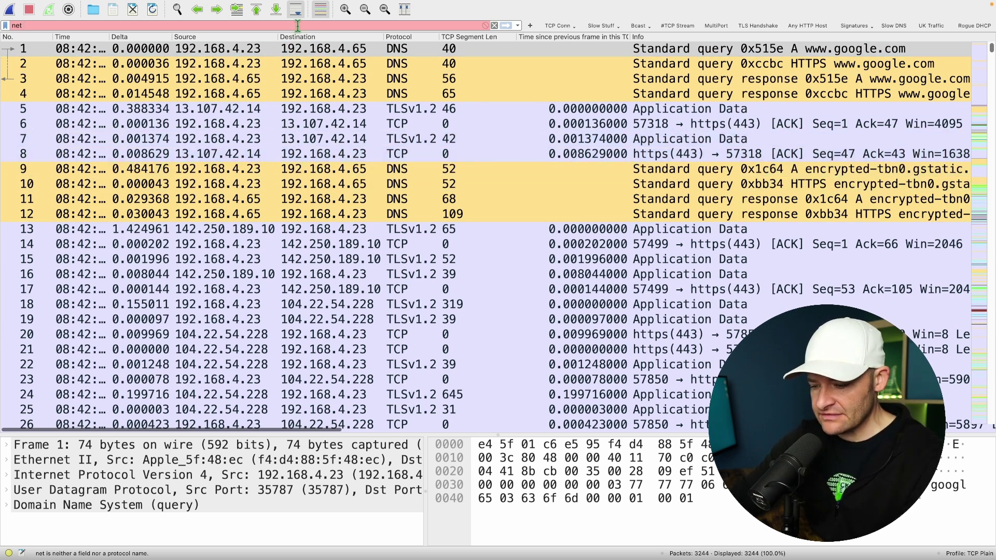
text(13.0.0.0)
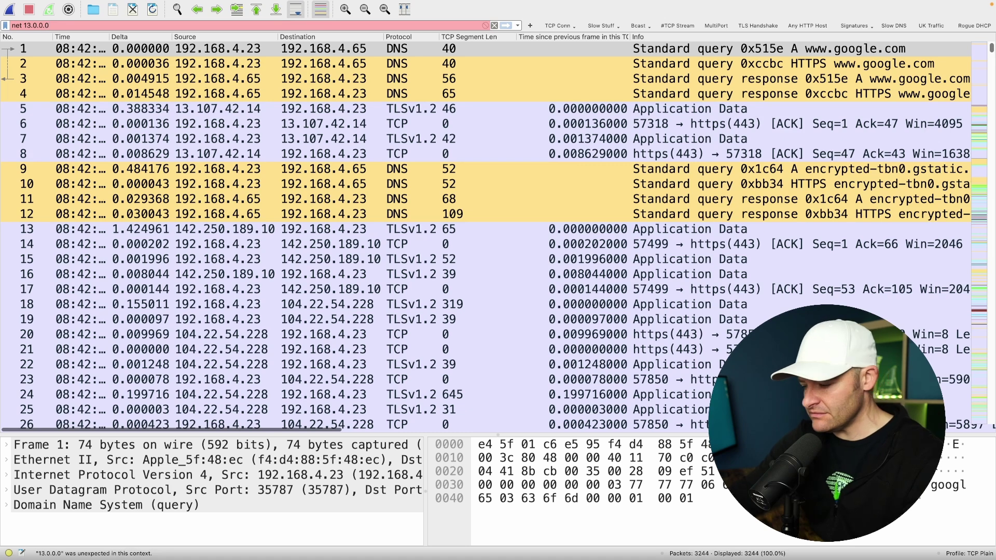
text(/24)
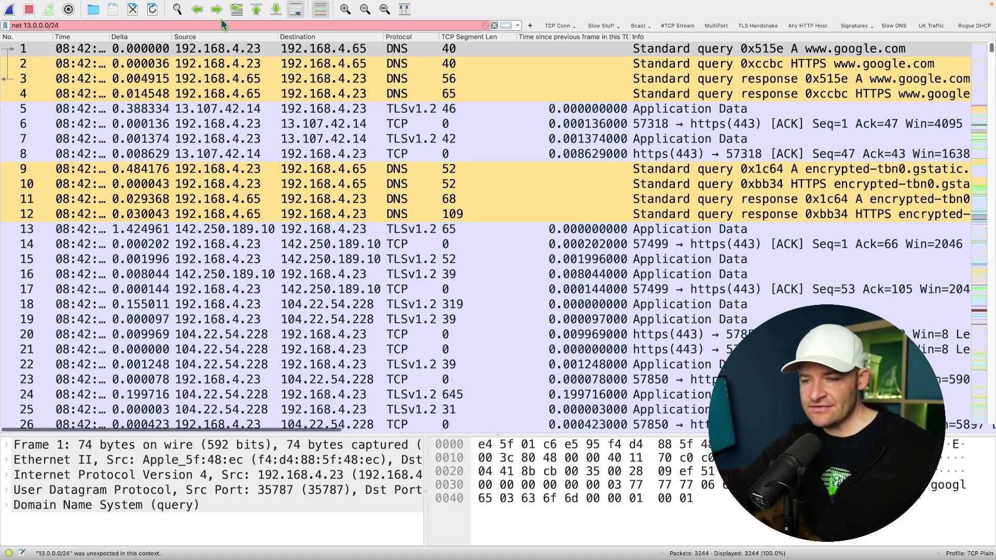
click(155, 49)
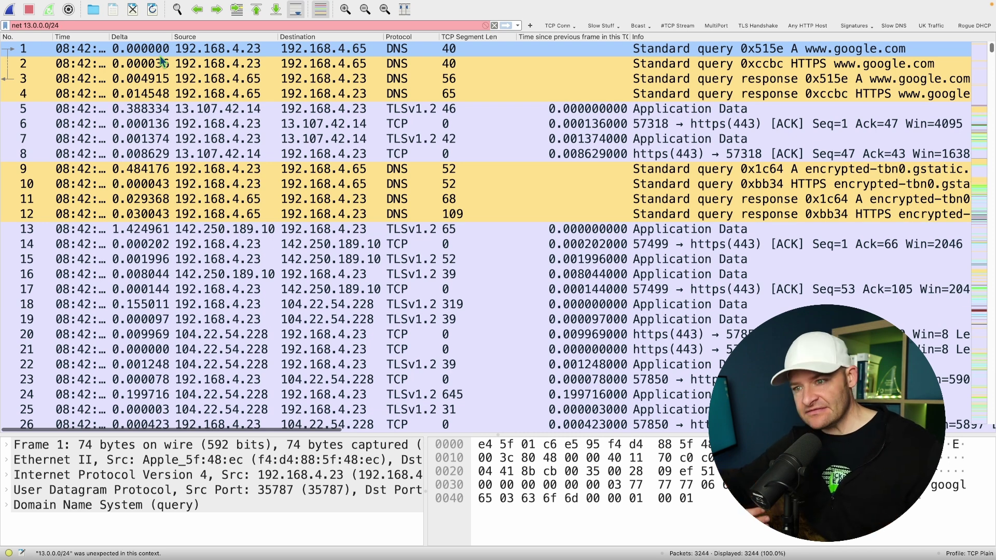
drag(23, 25, 63, 27)
key(super+Tab)
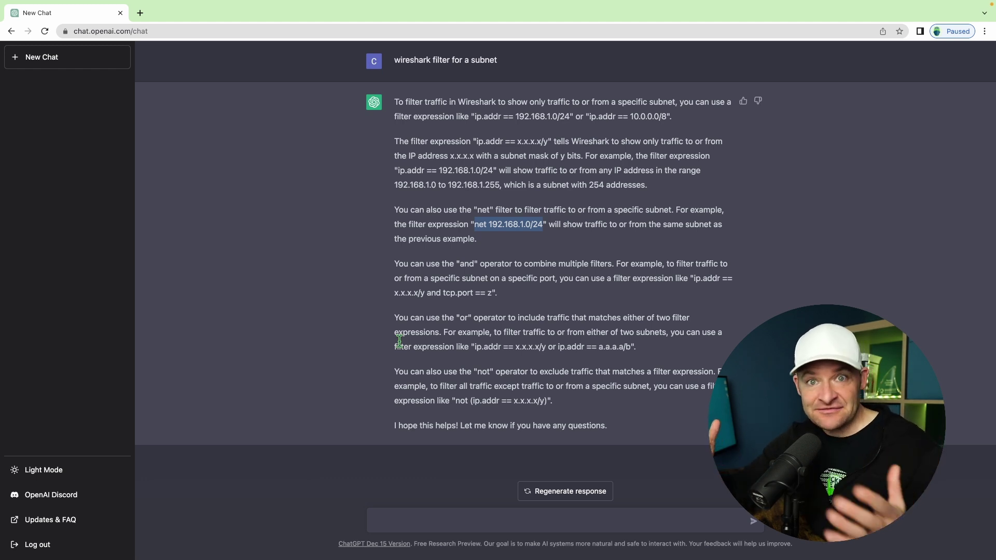
click(591, 302)
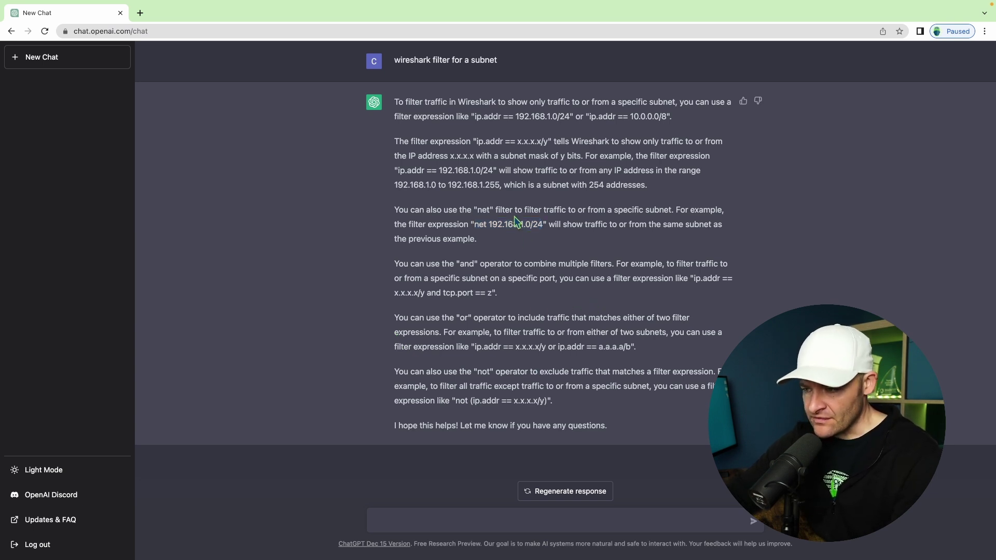
drag(476, 115, 552, 116)
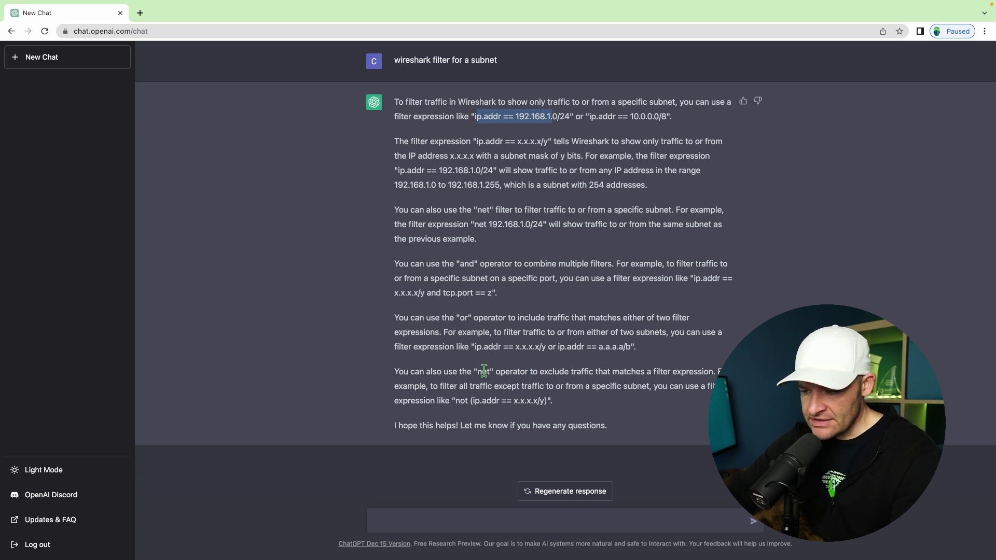
drag(474, 372, 608, 373)
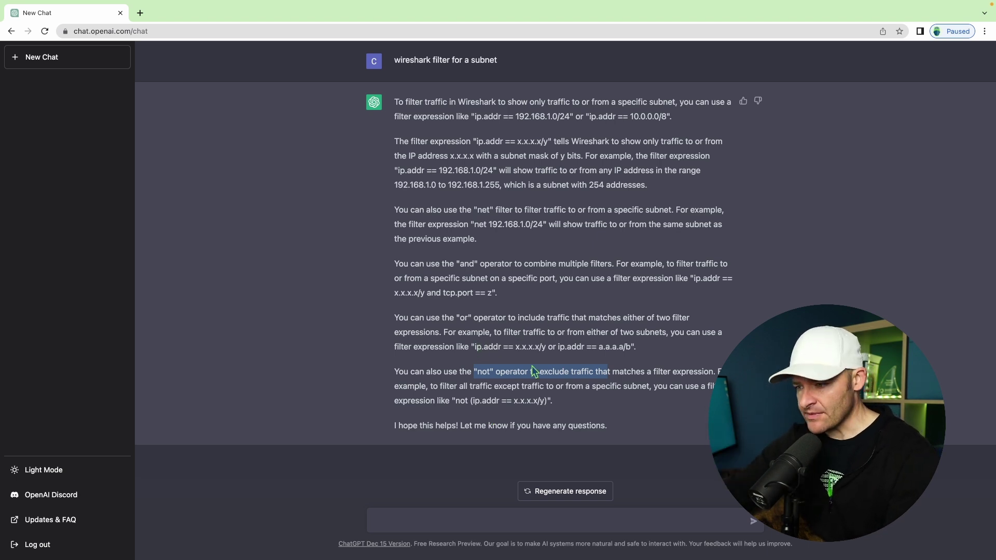
text(wireshark filter for a range of tcp ports)
key(Return)
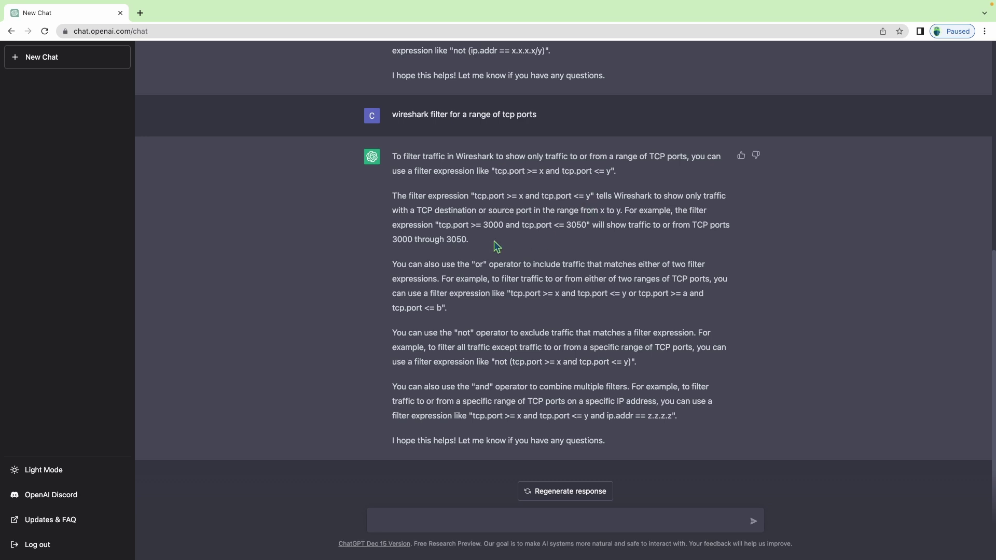
drag(483, 225, 557, 225)
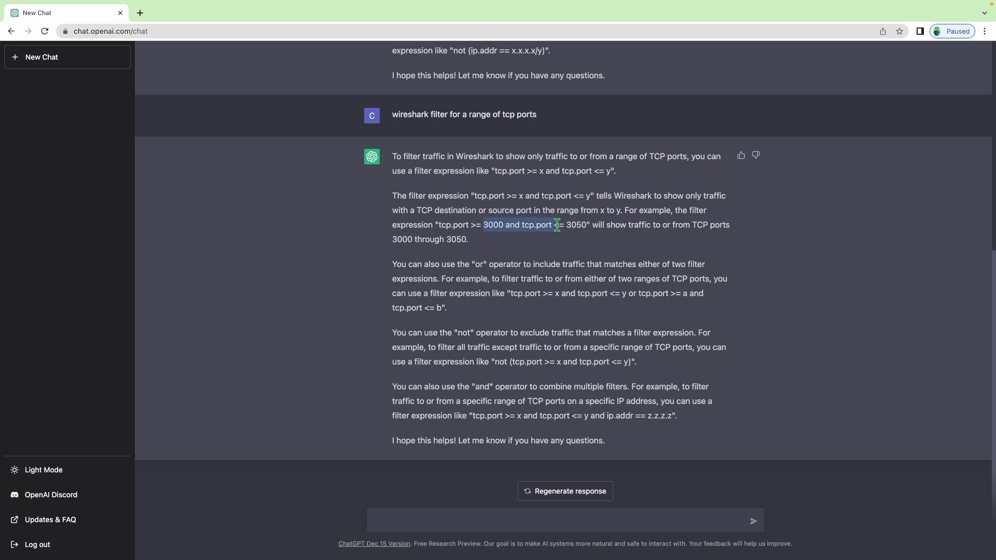
click(495, 225)
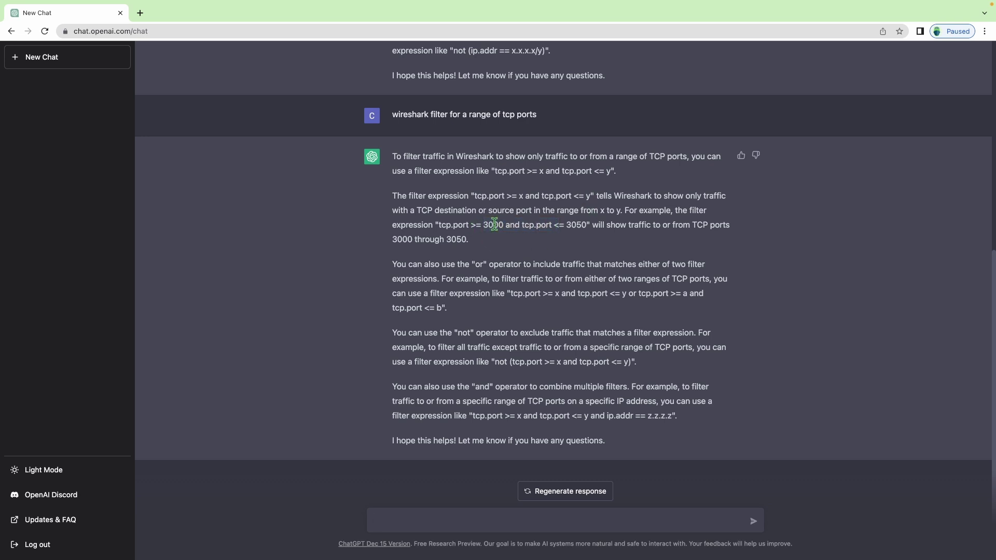
double_click(577, 226)
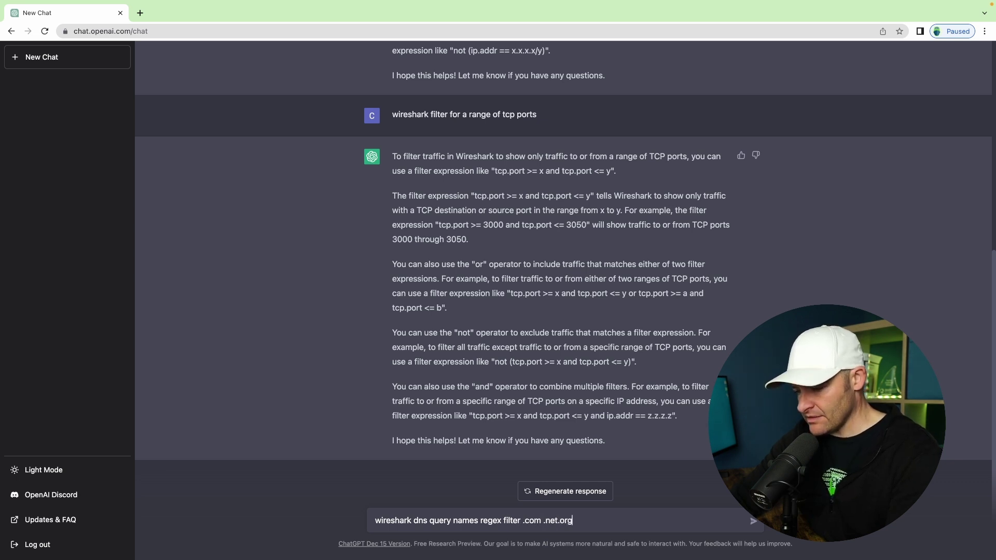
Send the .com/.net/.org DNS query-name regex question and select the suggested dns.qry.name filter.
key(Return)
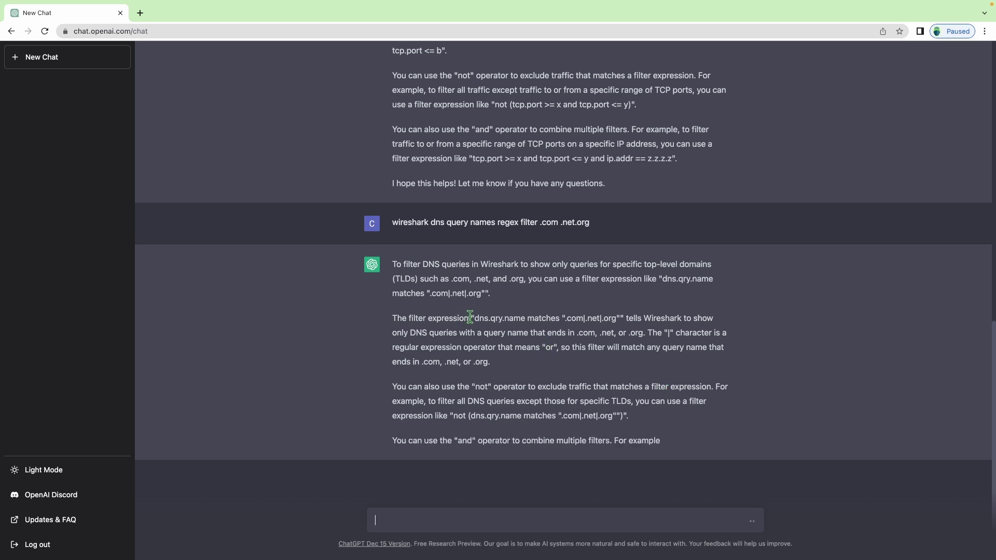
drag(475, 318, 616, 289)
key(super+c)
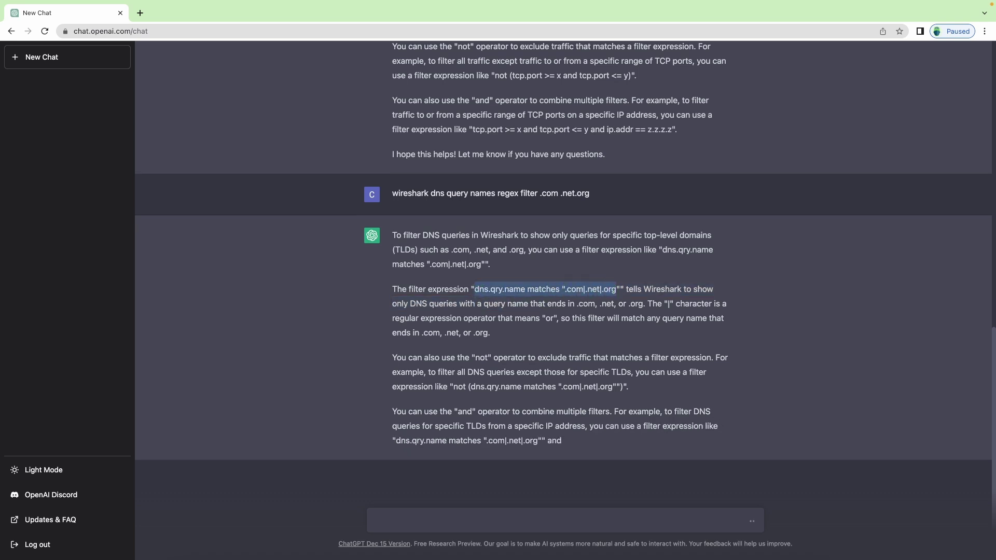
Maximise Wireshark and apply dns.qry.name matches ".com|.net|.org", leaving 371 DNS packets.
click(601, 542)
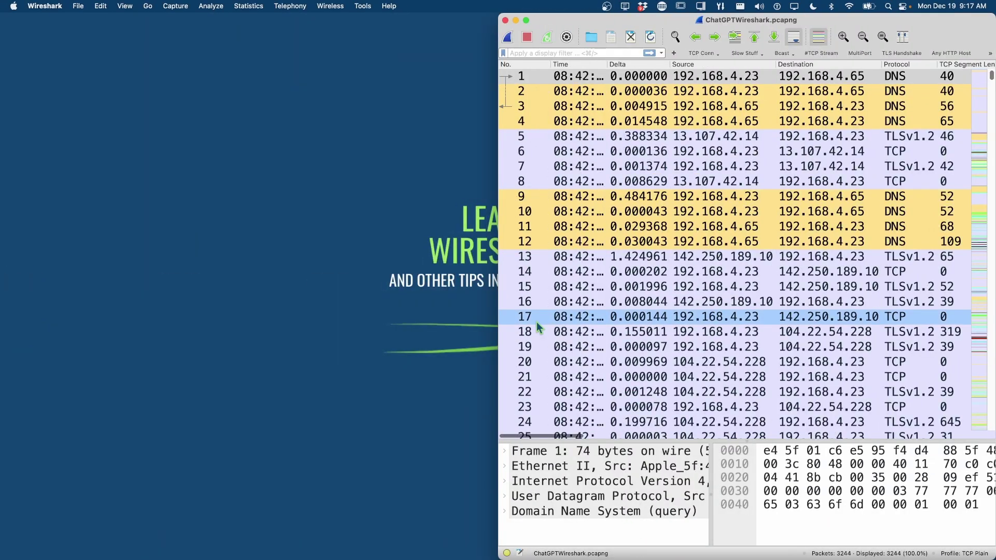
click(526, 21)
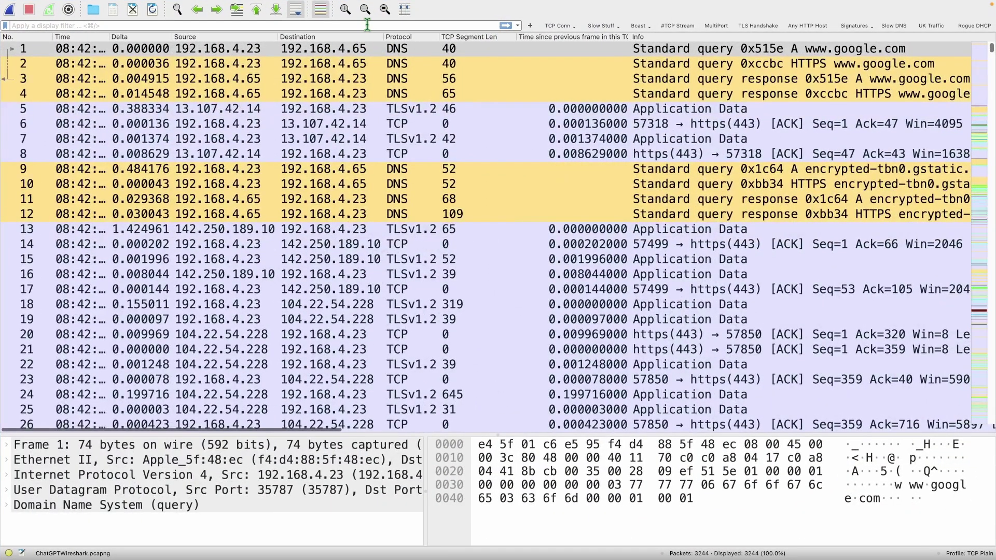
click(368, 25)
key(super+v)
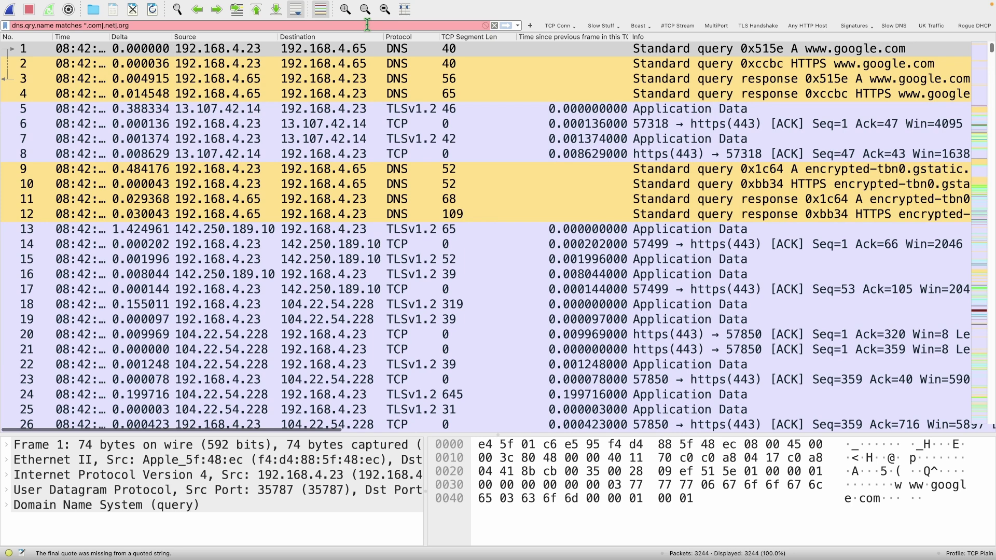
text(")
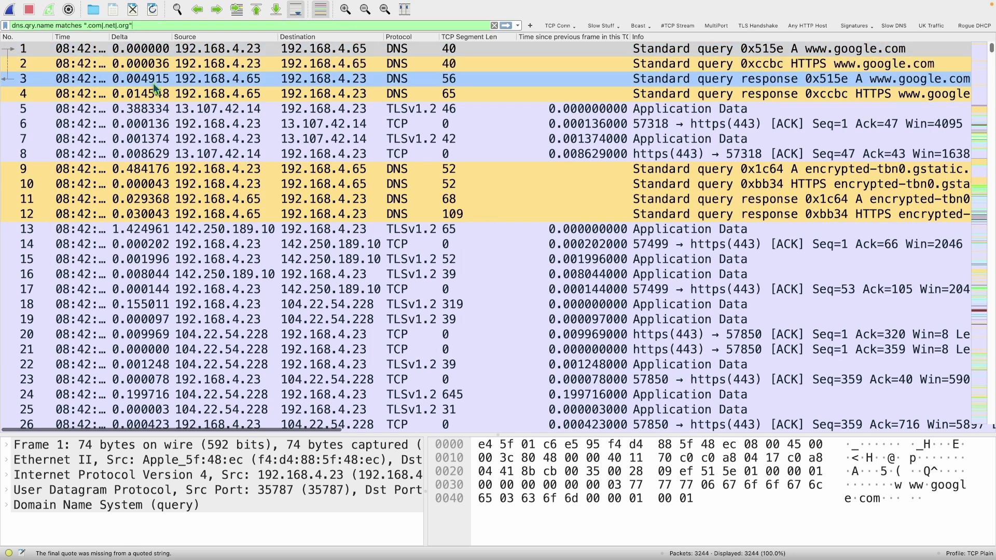
key(Return)
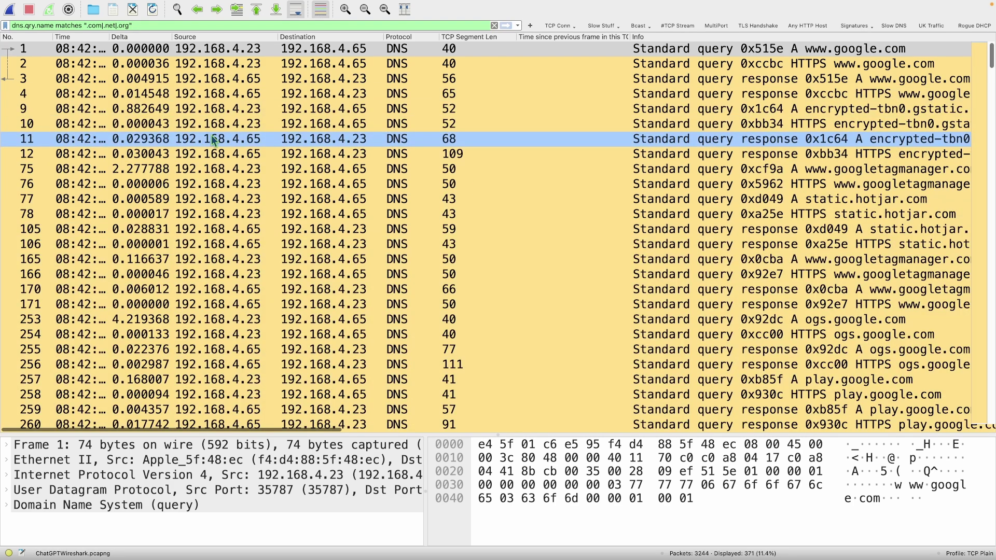
scroll(212, 139, right, 10)
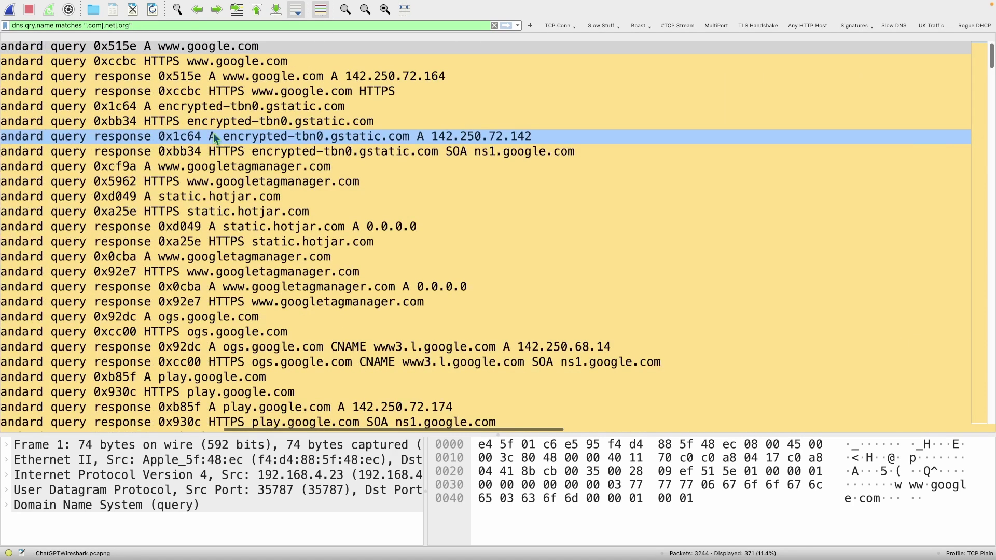
scroll(309, 358, down, 5)
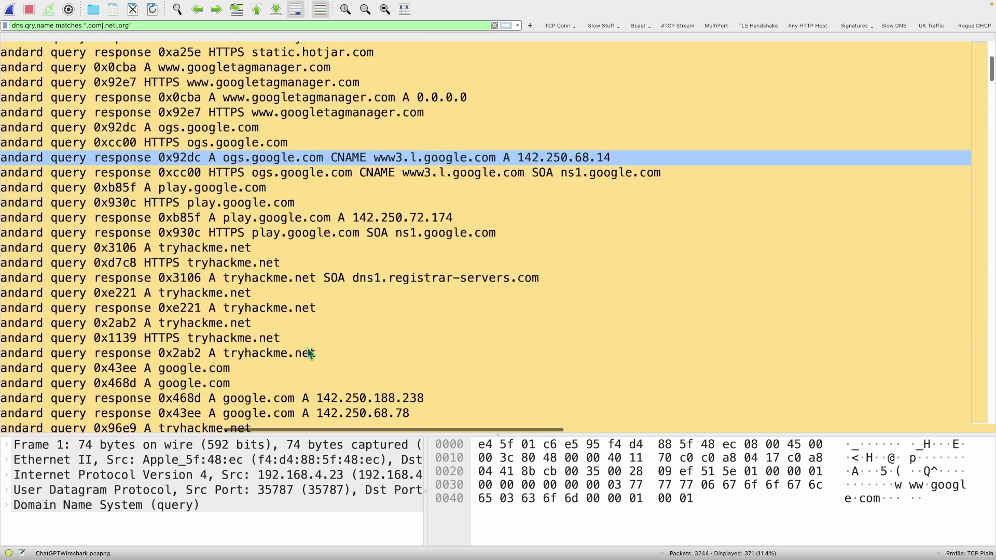
scroll(310, 353, down, 4)
scroll(310, 354, left, 2)
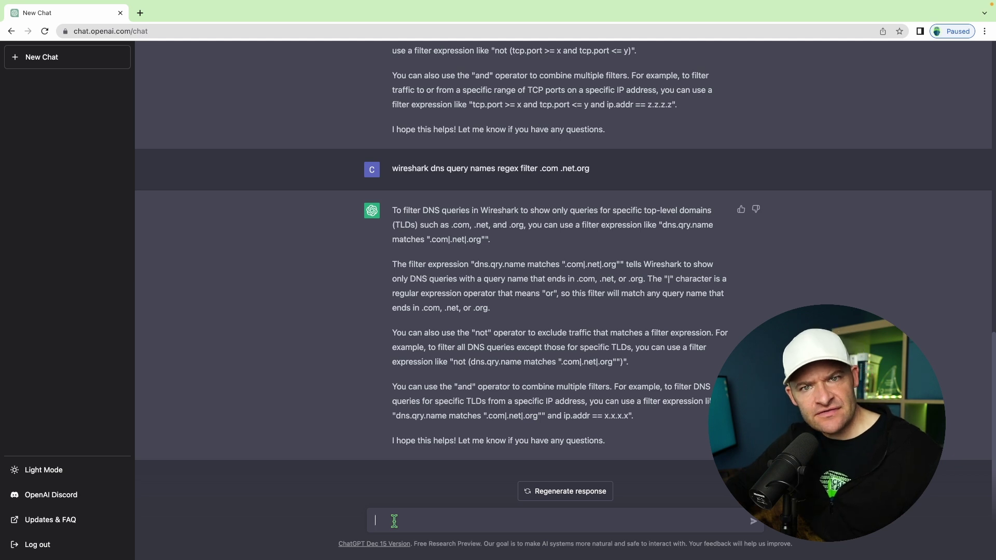
Ask ChatGPT 'wireshark filter for tcp retransmissions'.
click(394, 521)
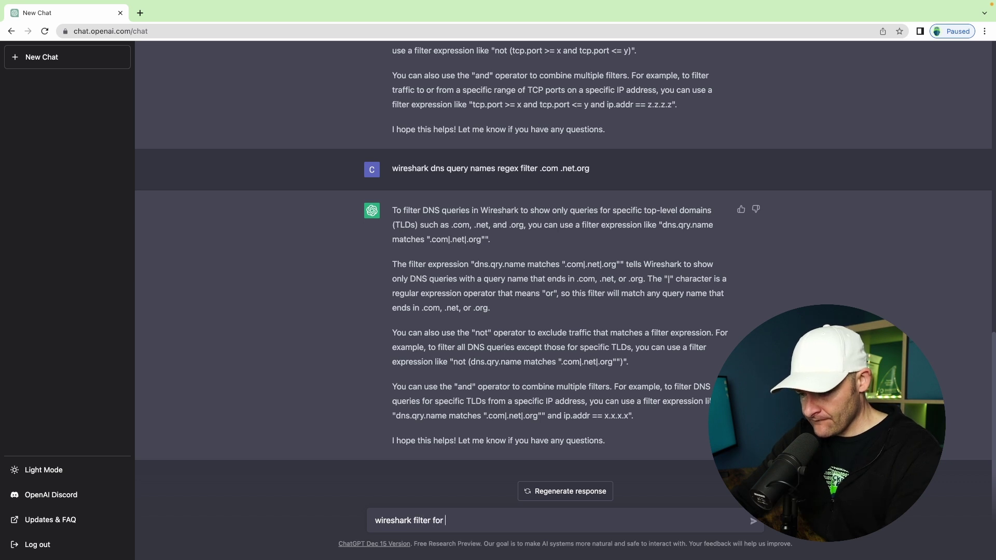
text(wireshark filter for tcp retransmission)
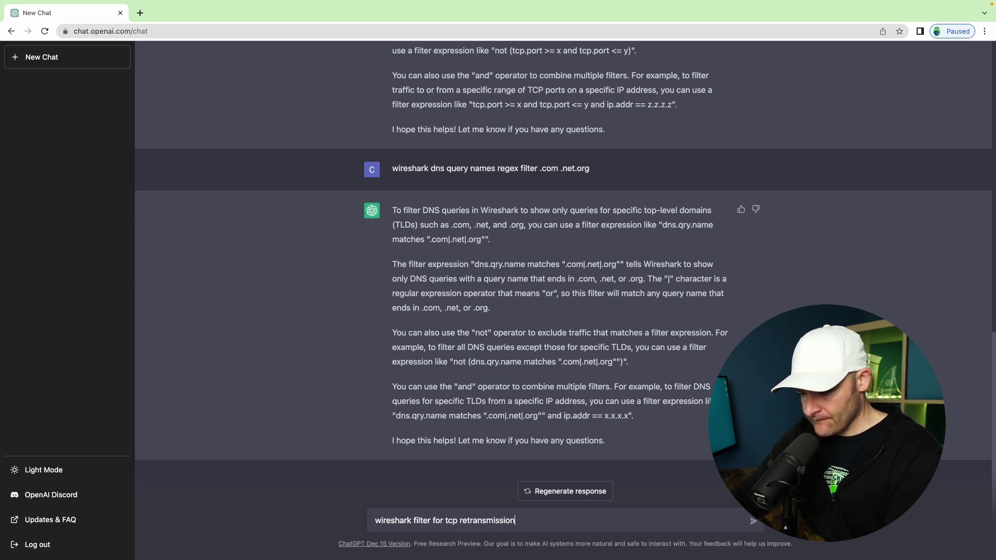
text(s)
key(Return)
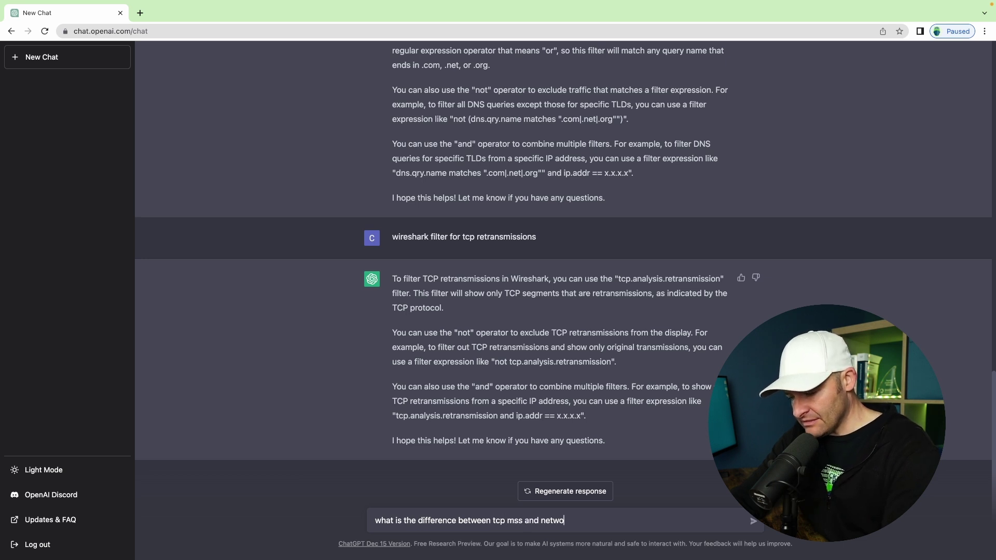
Send the question 'what is the difference between tcp mss and network mtu'.
key(Return)
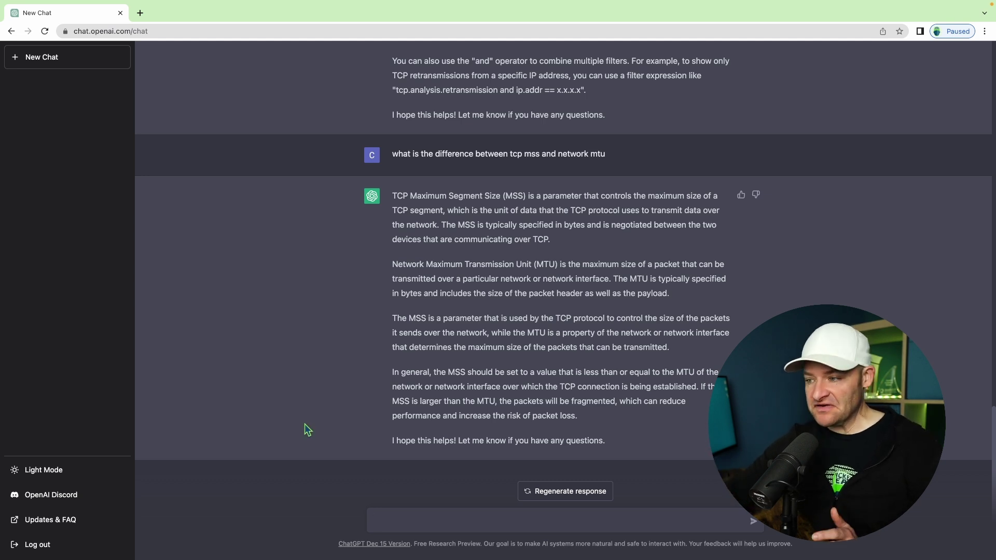
Give the MSS versus MTU answer a thumbs-up and submit feedback without comments.
click(742, 195)
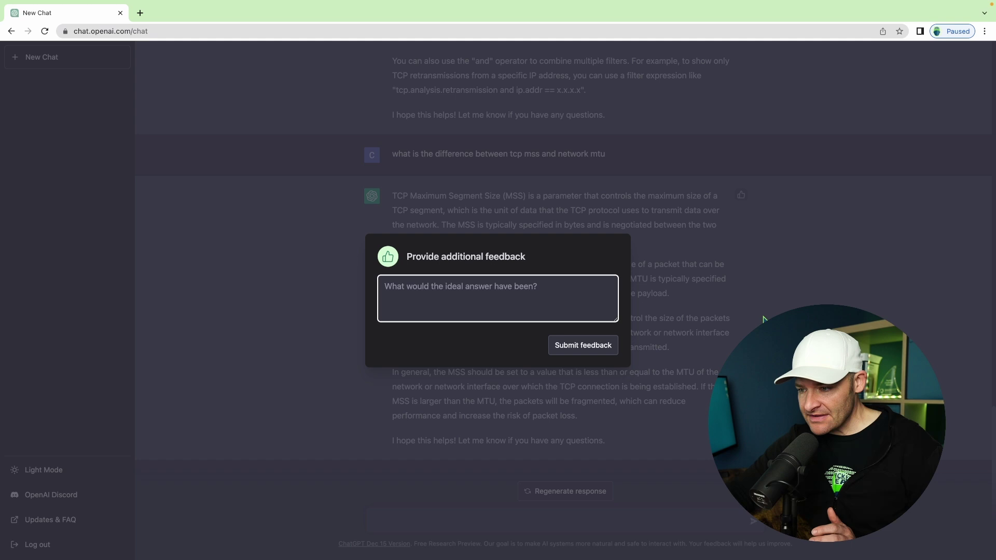
click(574, 346)
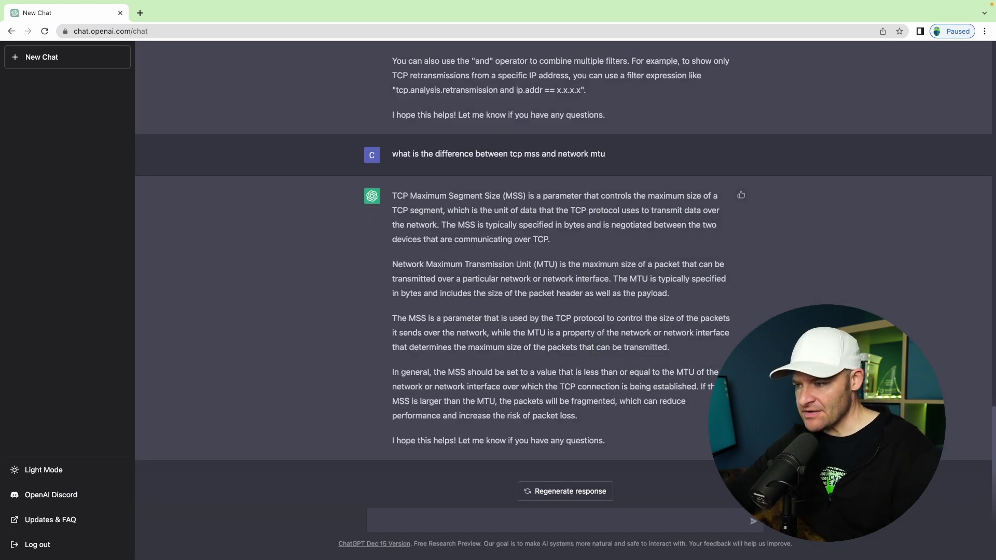